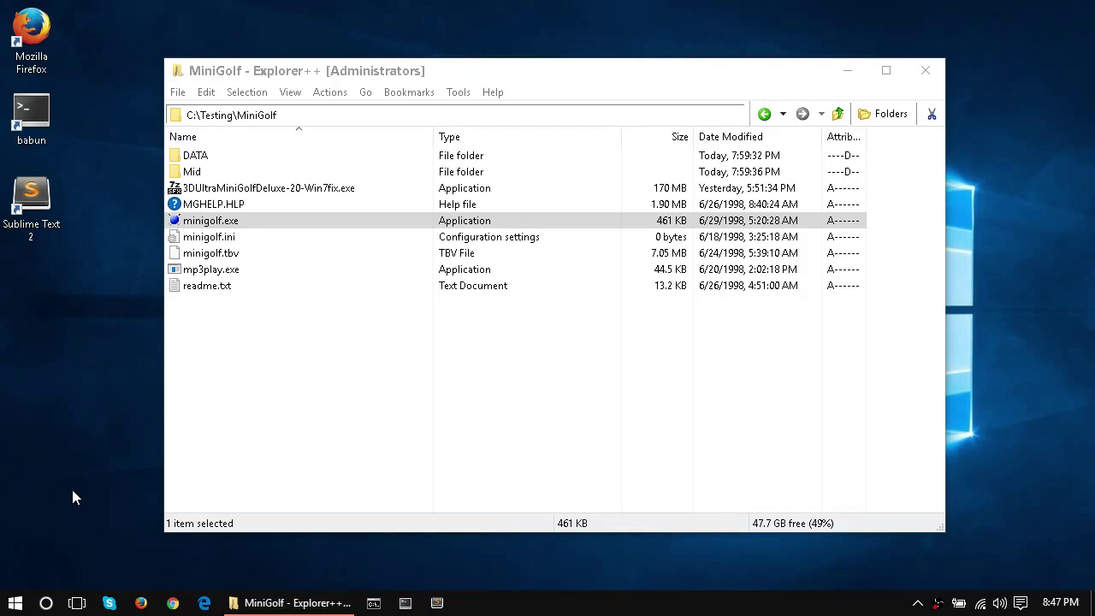
# Check the PC's System details (Windows 10 Home, 64-bit, 4 GB RAM), then close the System window
pyautogui.rightClick(16, 604)
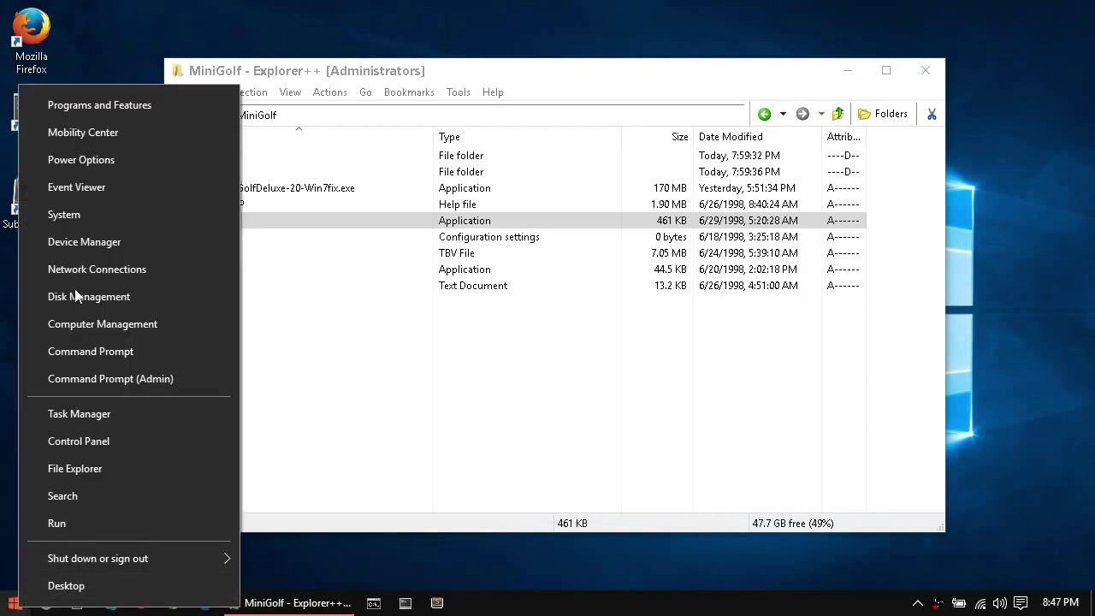
pyautogui.click(64, 215)
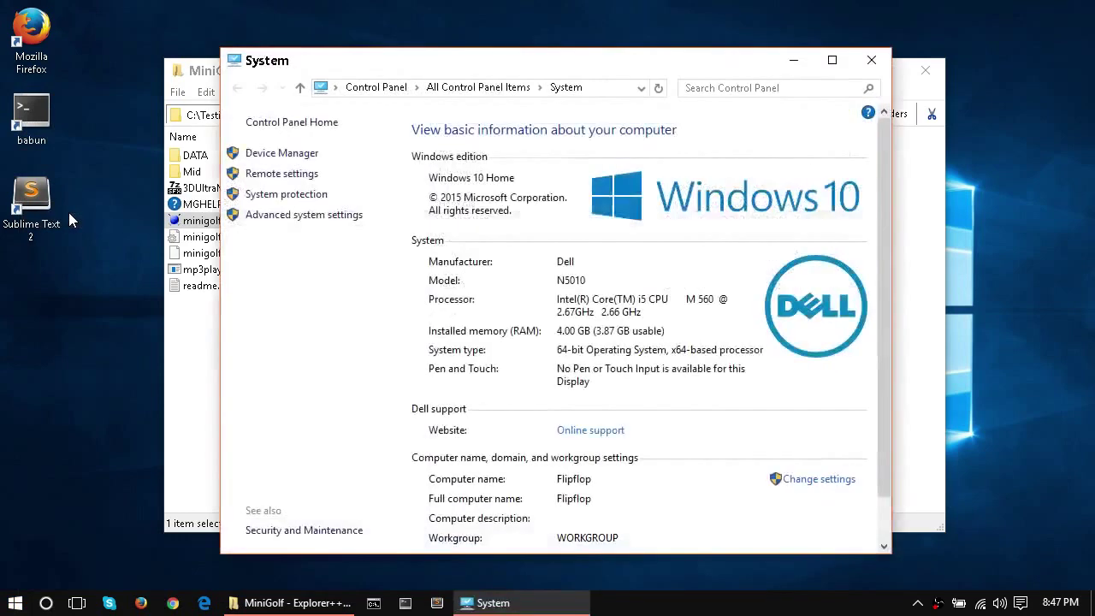
pyautogui.click(873, 60)
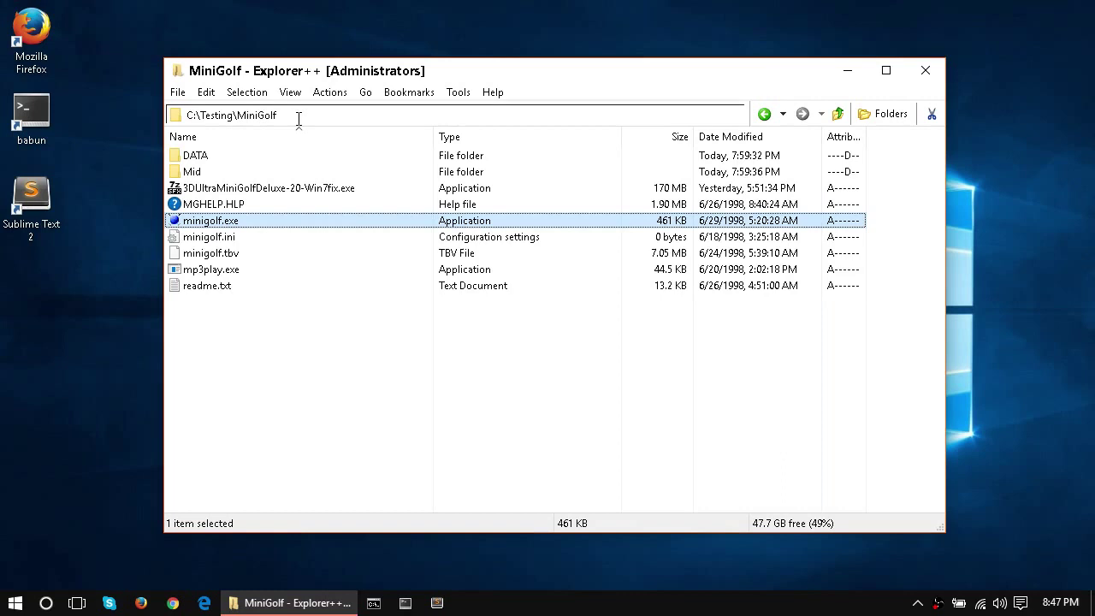
pyautogui.click(228, 274)
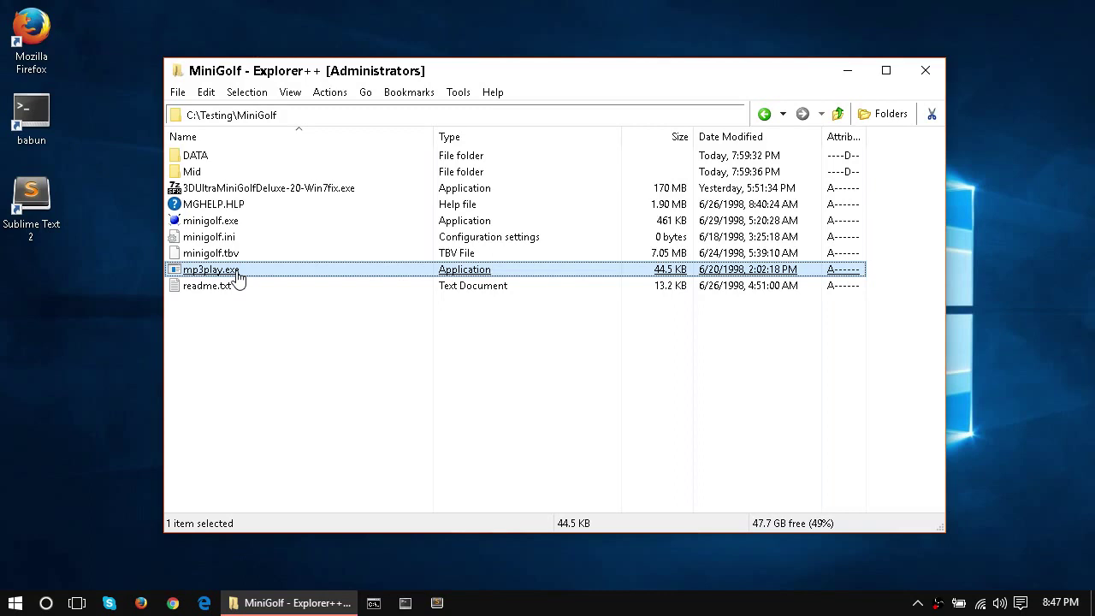
pyautogui.click(234, 192)
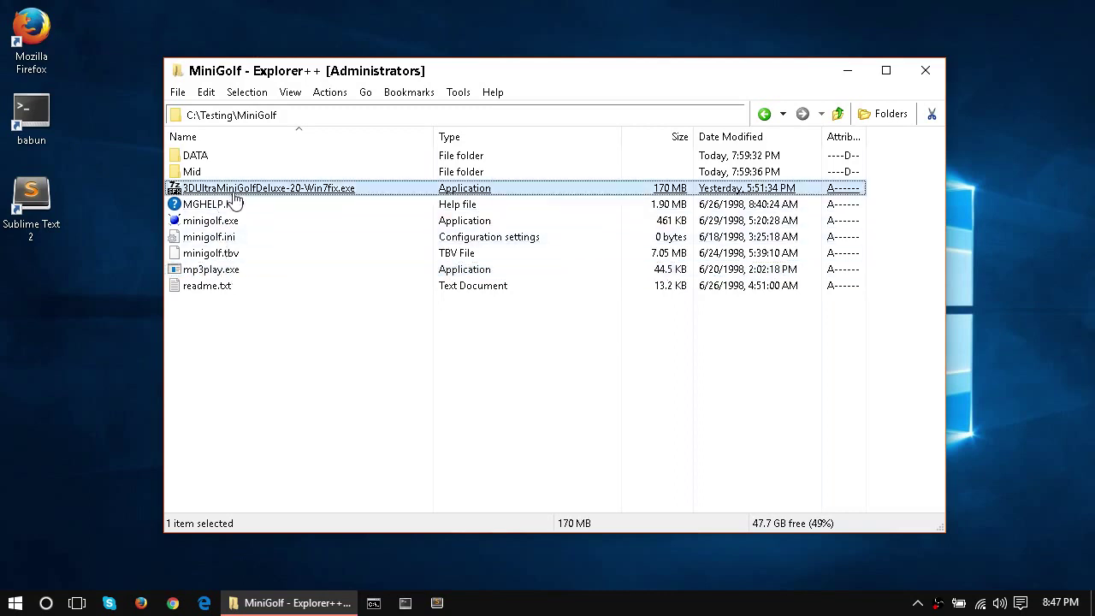
pyautogui.click(213, 222)
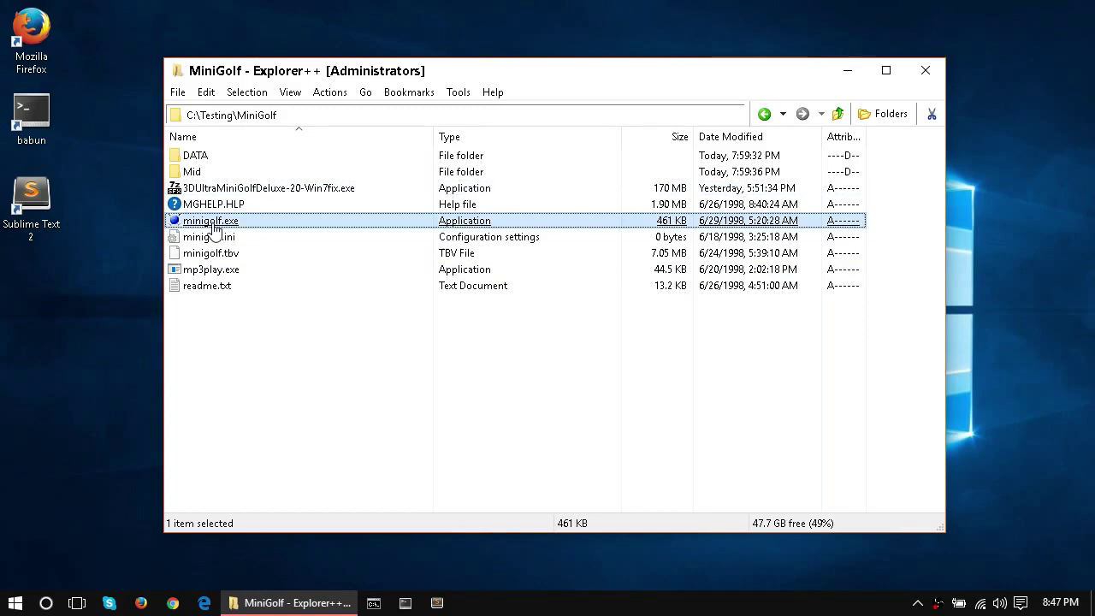
# Launch the unpatched minigolf.exe and dismiss its 'has stopped working' crash dialog
pyautogui.doubleClick(211, 221)
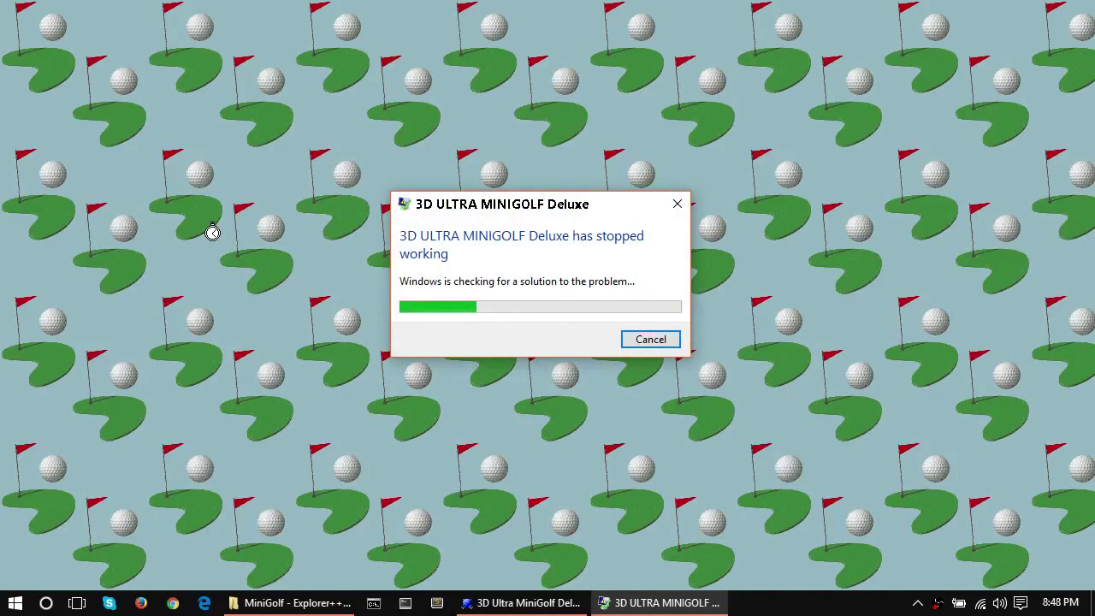
pyautogui.click(644, 344)
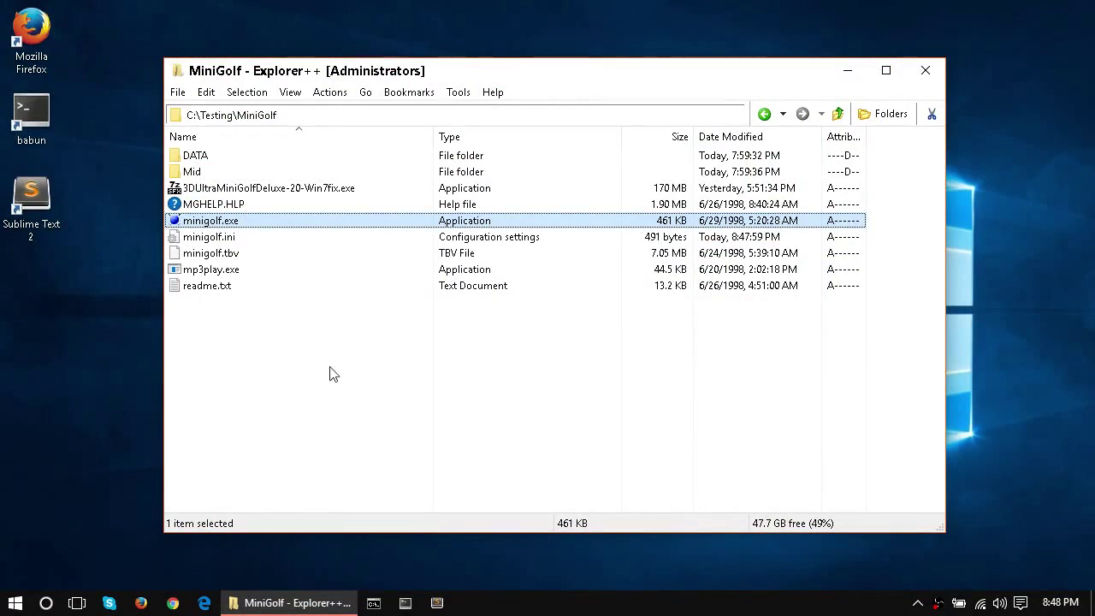
# Run 3DUltraMiniGolfDeluxe-20-Win7fix.exe and agree to patch 3D Ultra MiniGolf Deluxe
pyautogui.click(273, 192)
pyautogui.doubleClick(272, 191)
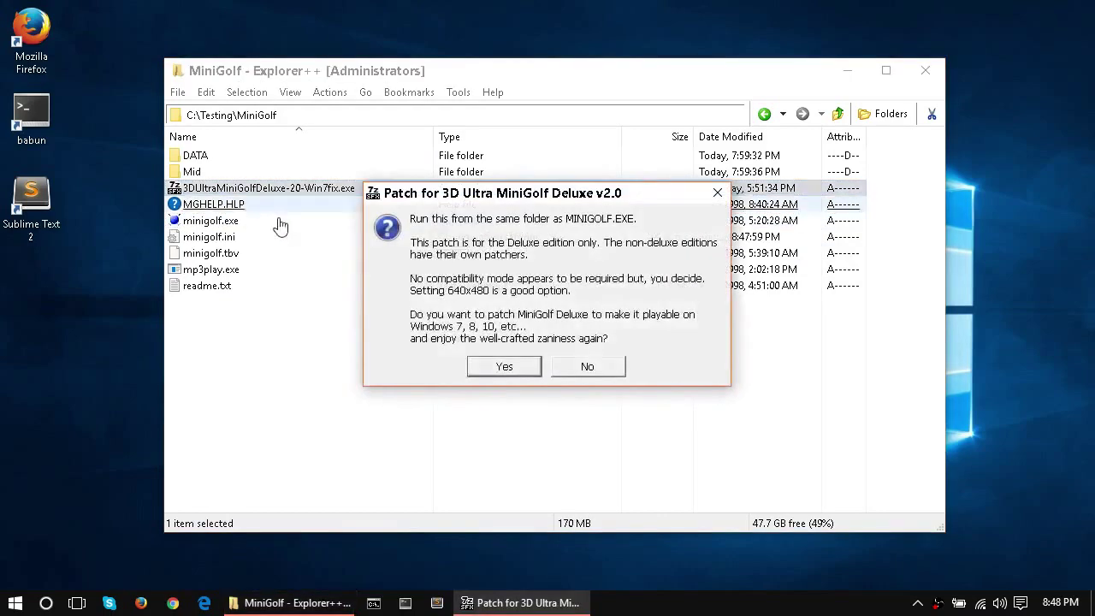
pyautogui.click(496, 373)
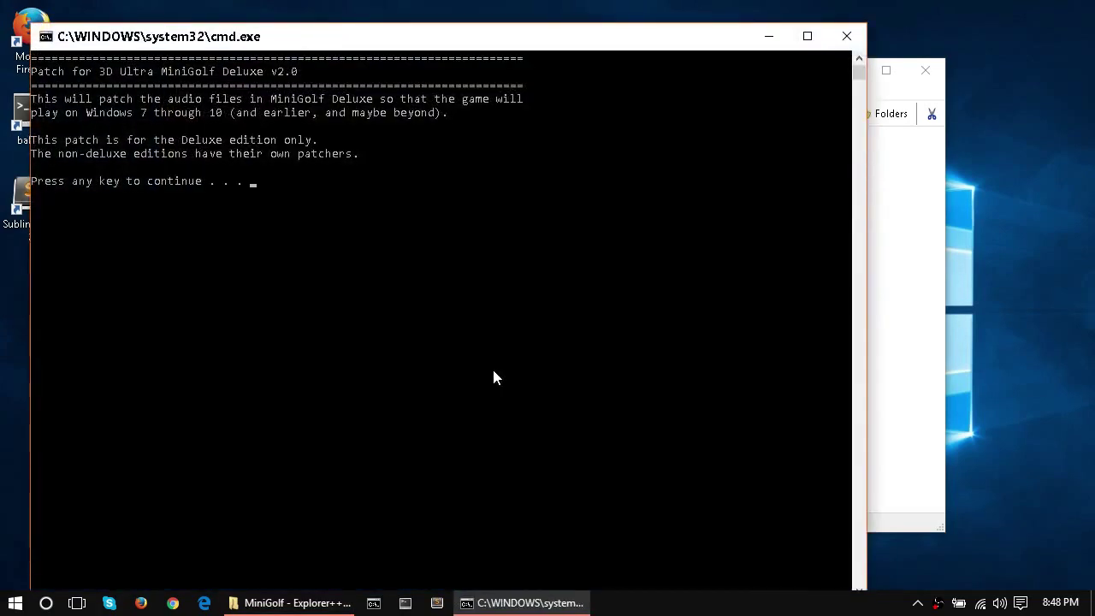
# Continue past the patcher intro so xdelta3 patches every DATA .RBX audio file
pyautogui.press('Return')
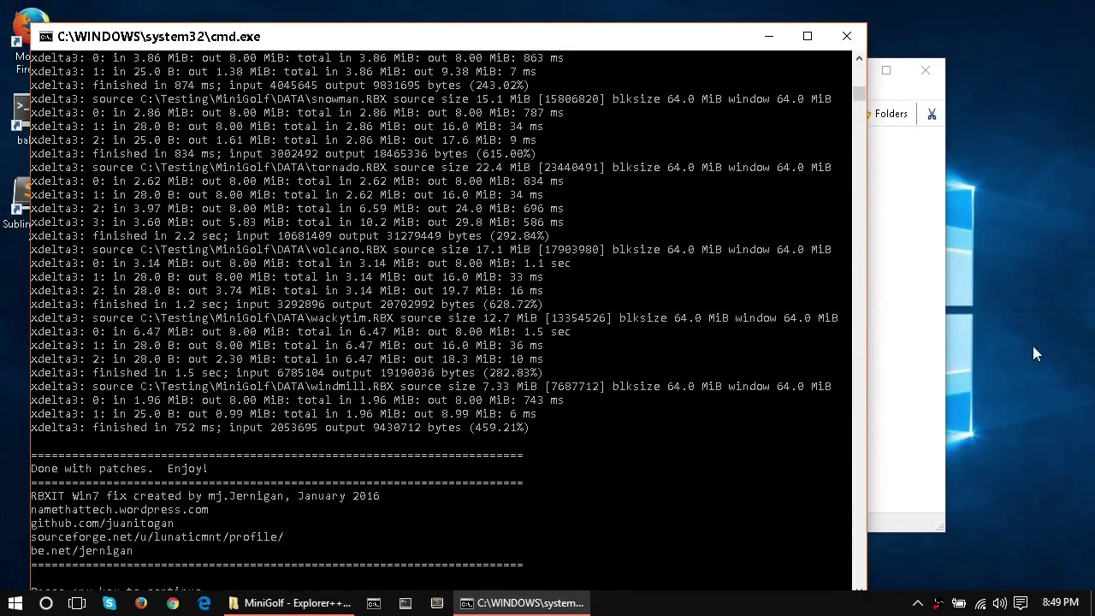
# Close the finished patcher's Command Prompt window
pyautogui.click(846, 36)
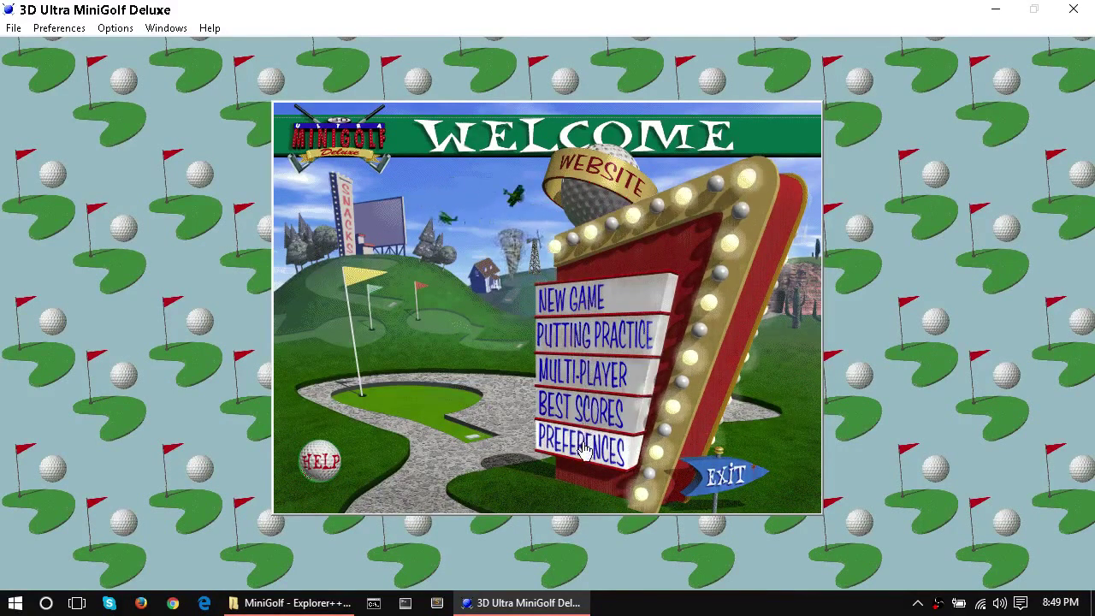
pyautogui.click(585, 451)
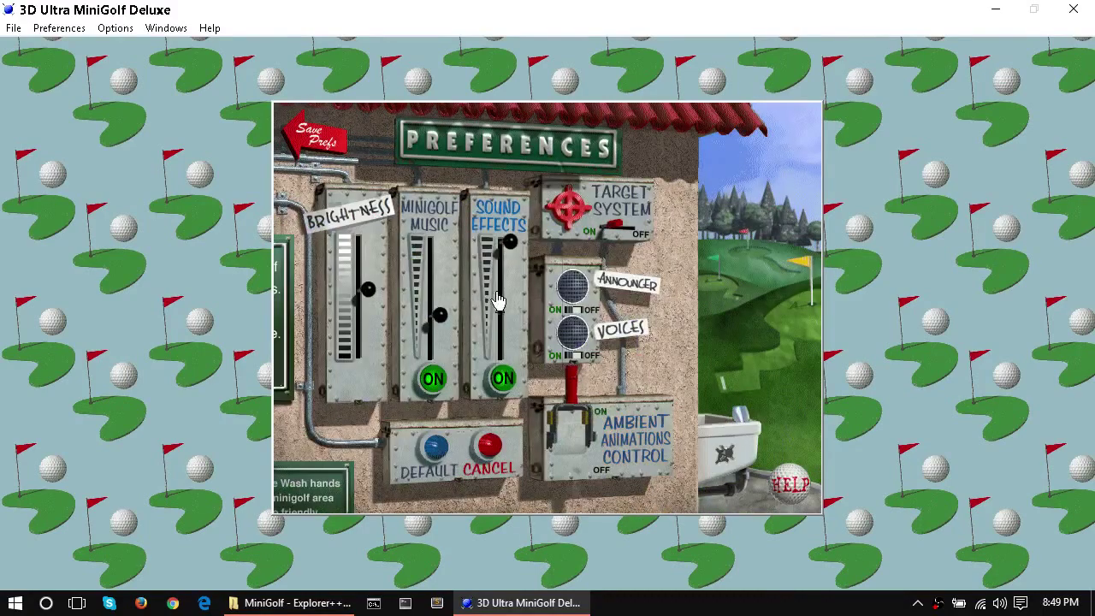
pyautogui.moveTo(437, 282); pyautogui.dragTo(432, 353)
pyautogui.click(505, 382)
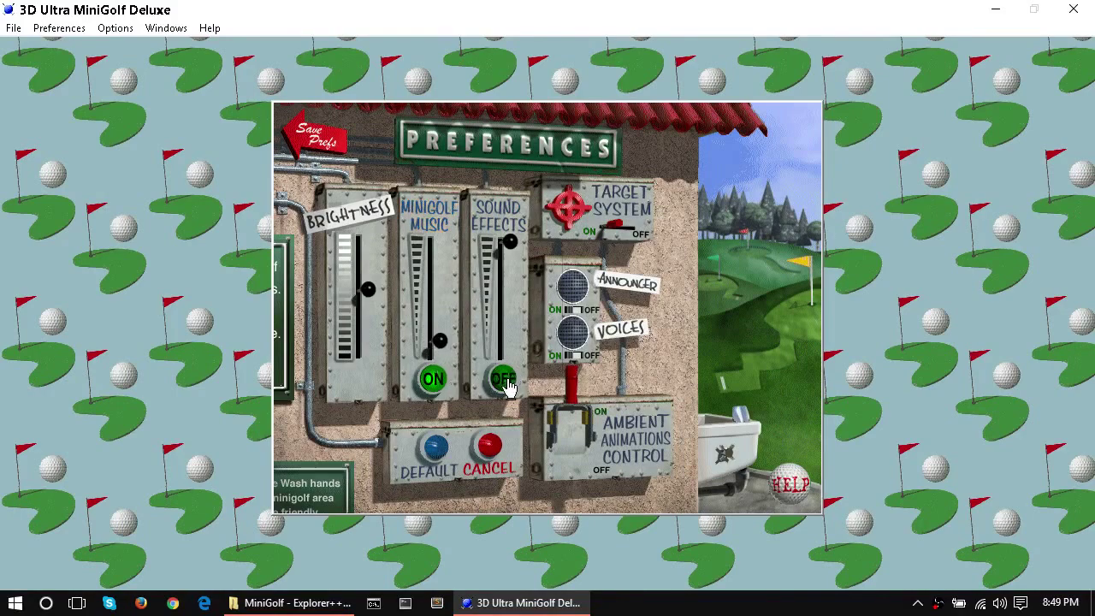
pyautogui.click(506, 385)
pyautogui.moveTo(357, 351); pyautogui.dragTo(364, 291)
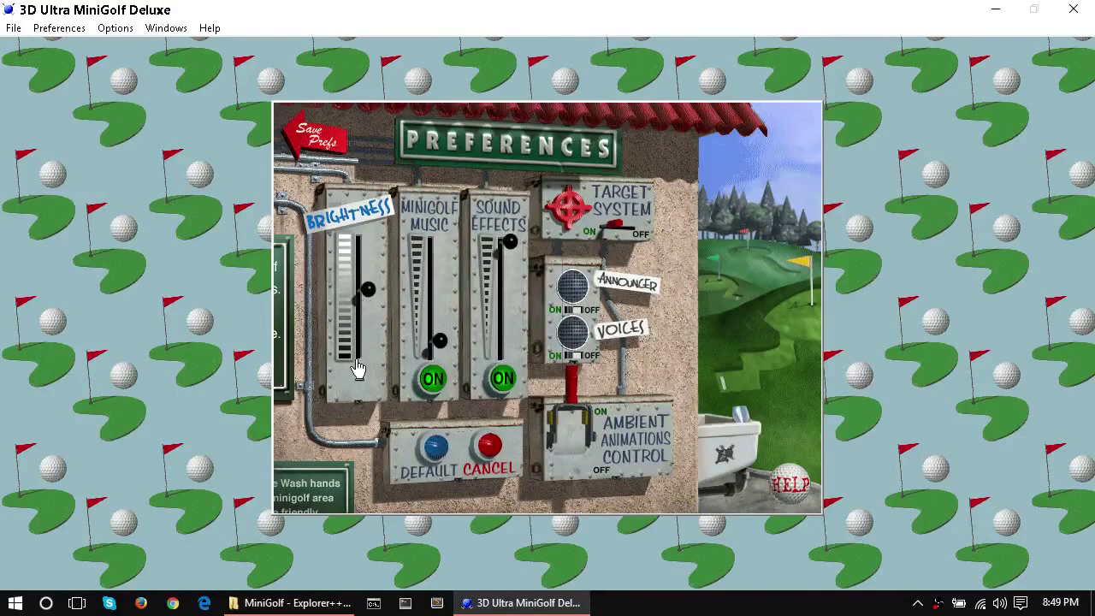
pyautogui.click(489, 448)
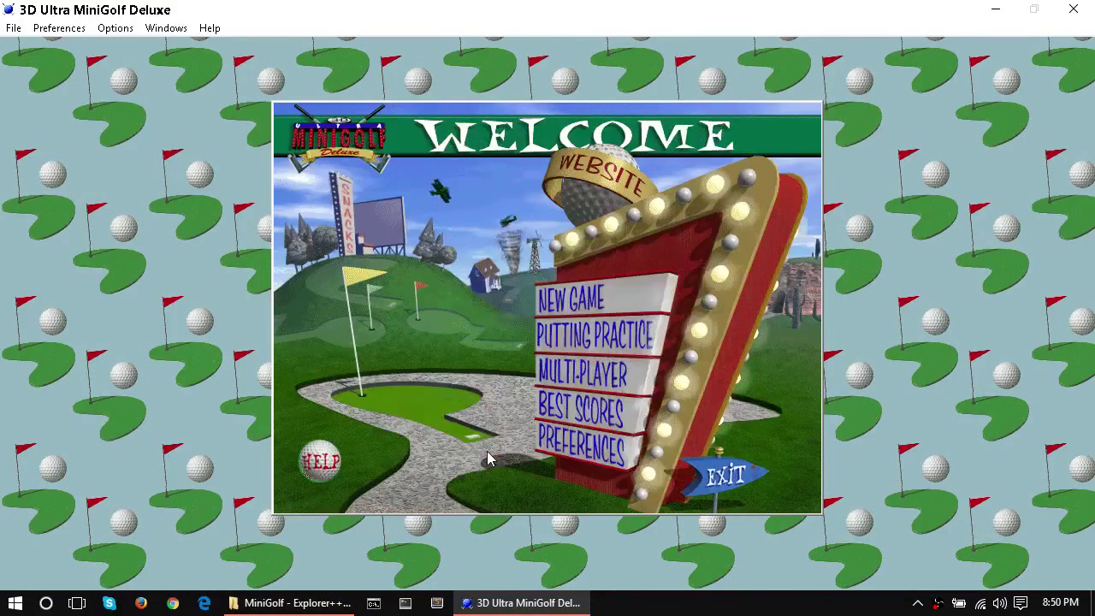
# Quick-start a minigolf round and continue on to the Fort Overlook hole
pyautogui.click(14, 29)
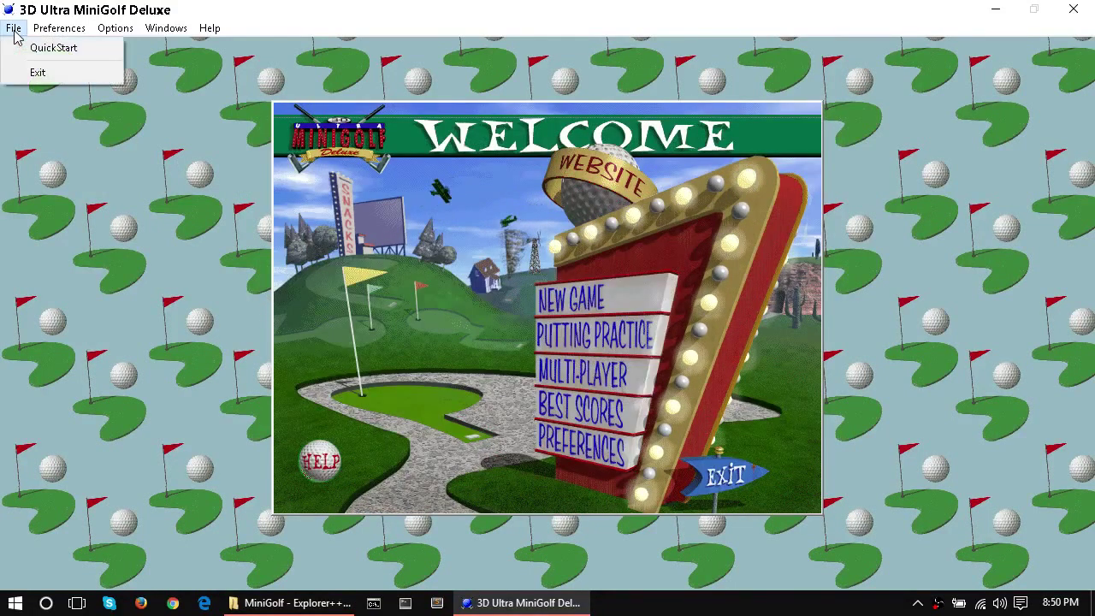
pyautogui.click(54, 49)
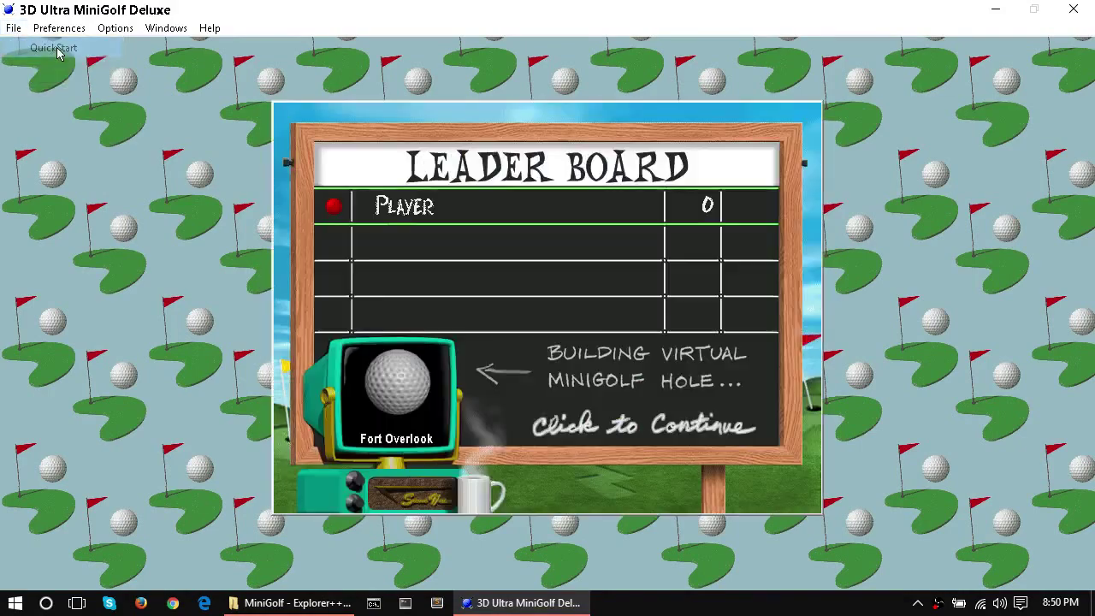
pyautogui.click(573, 329)
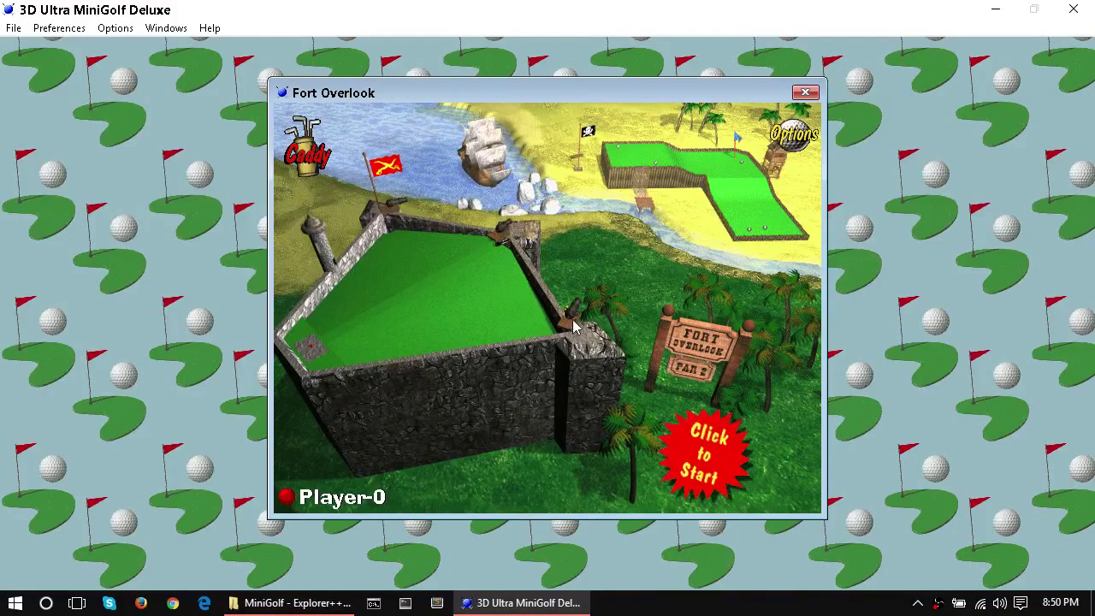
# Putt Fort Overlook for both players until Last Hole Results shows a score of 3
pyautogui.click(573, 325)
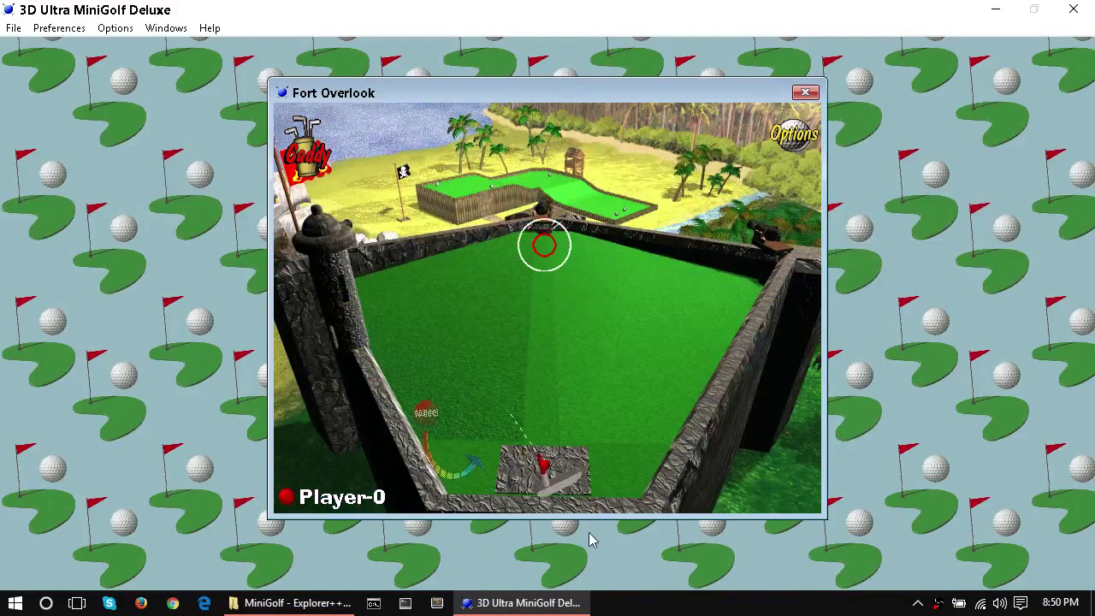
pyautogui.click(543, 544)
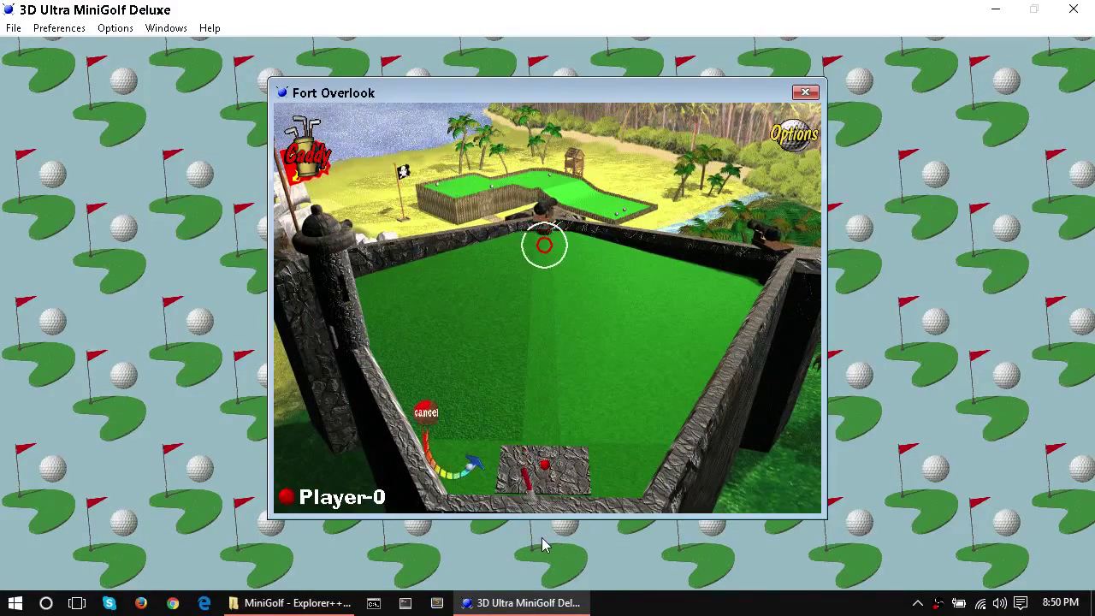
pyautogui.click(544, 548)
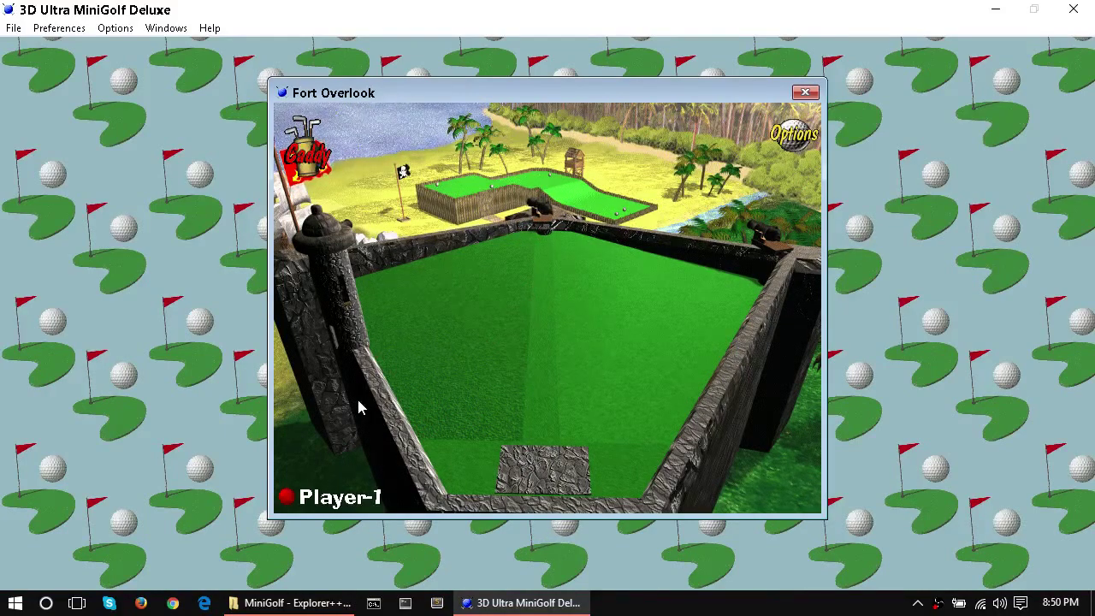
pyautogui.click(475, 332)
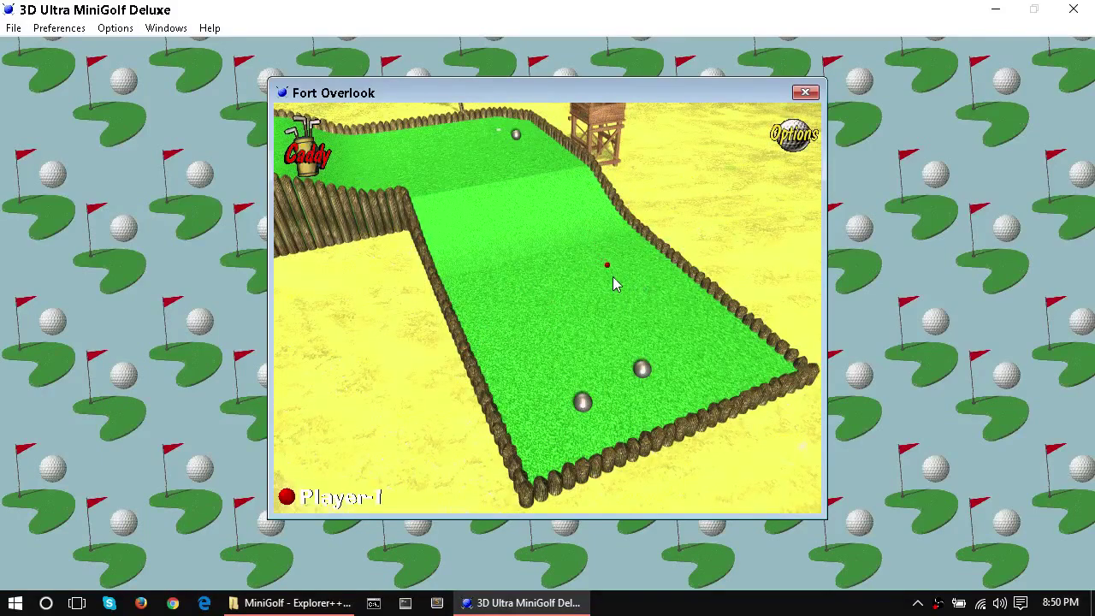
pyautogui.click(569, 324)
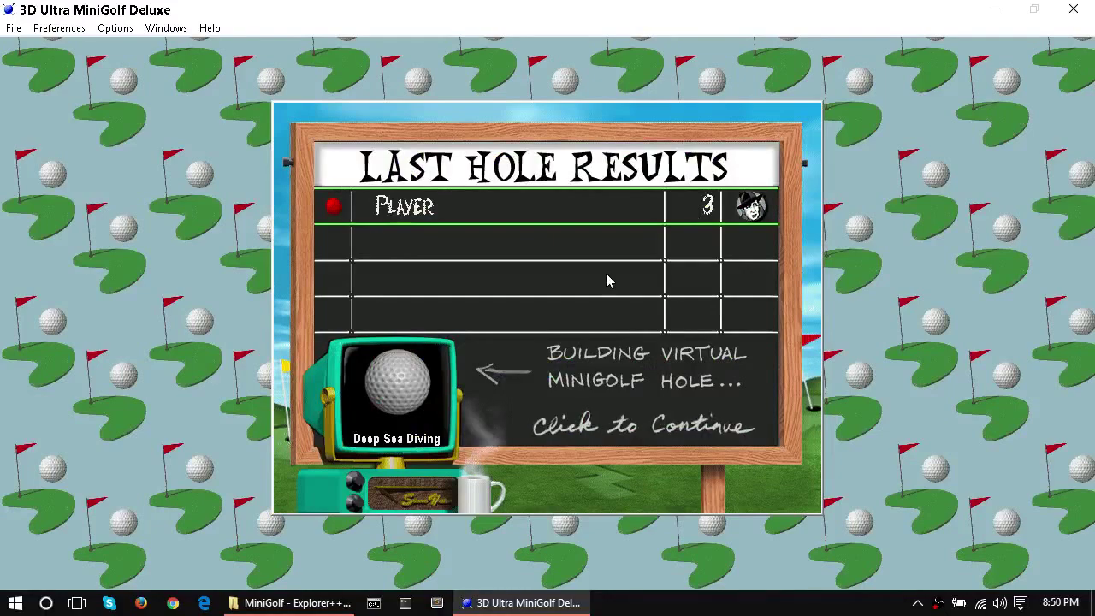
# Leave the Deep Sea Diving hole via Options > Main Menu, confirming YES to Leave Course
pyautogui.click(537, 409)
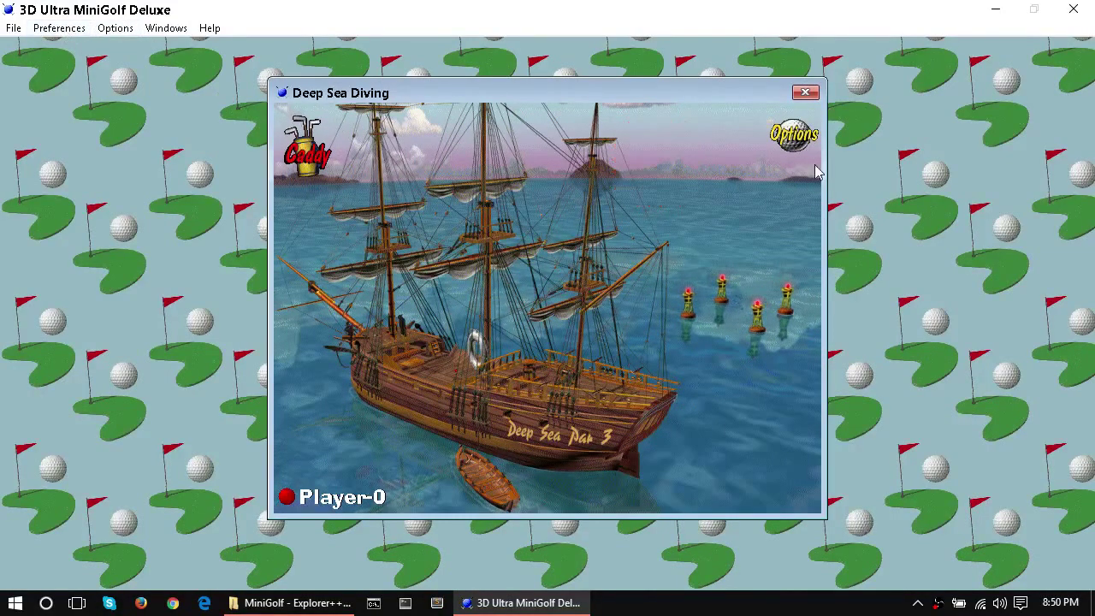
pyautogui.click(797, 137)
pyautogui.click(525, 324)
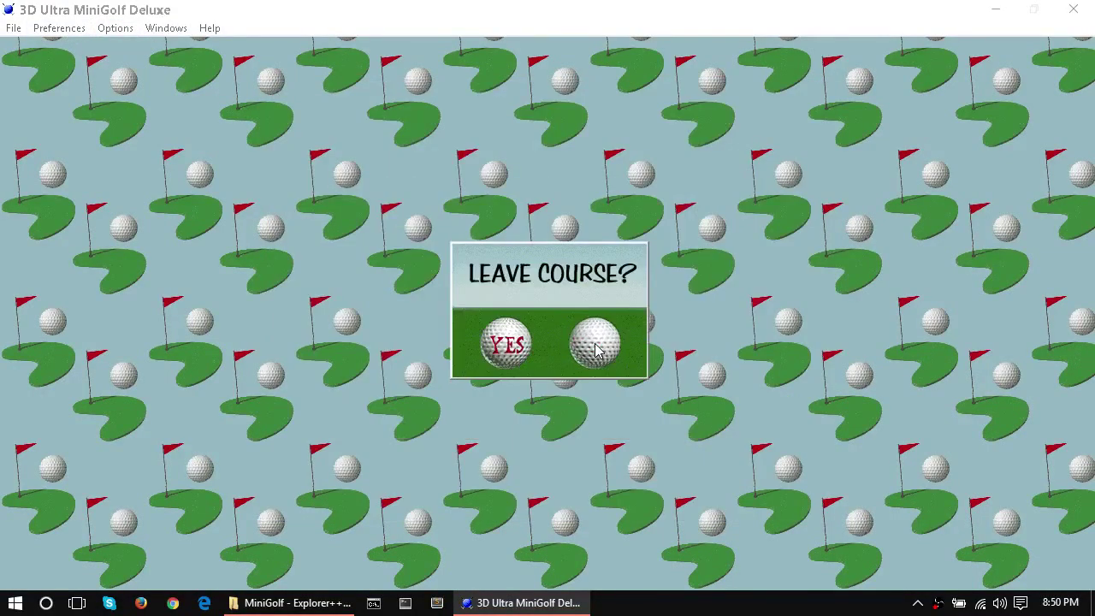
pyautogui.click(513, 351)
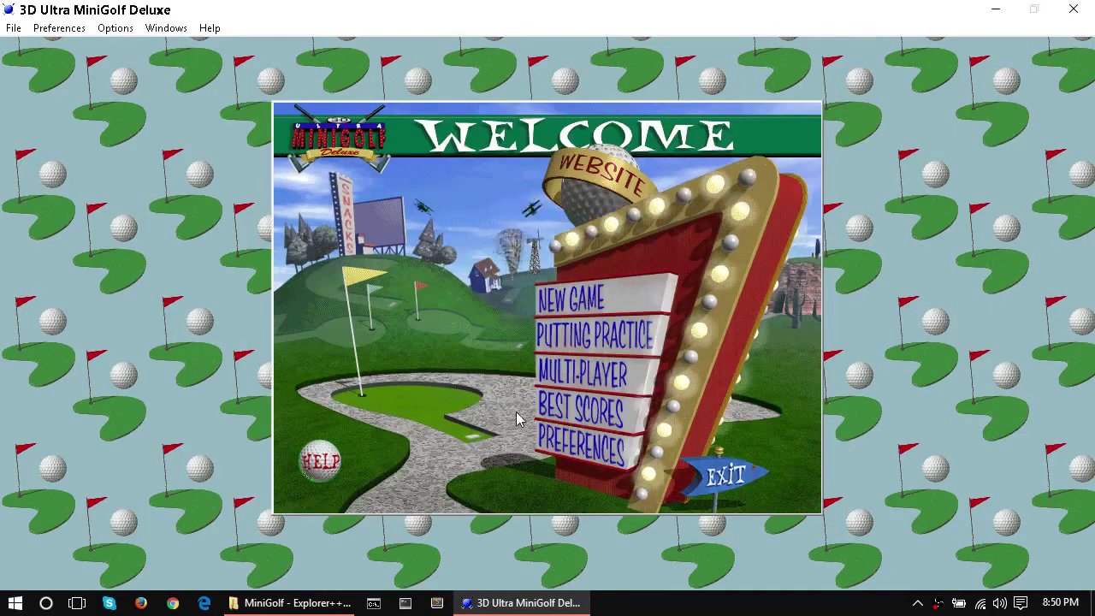
# View the New Game choices, then try Putting Practice and return via Options > Main Menu
pyautogui.click(572, 310)
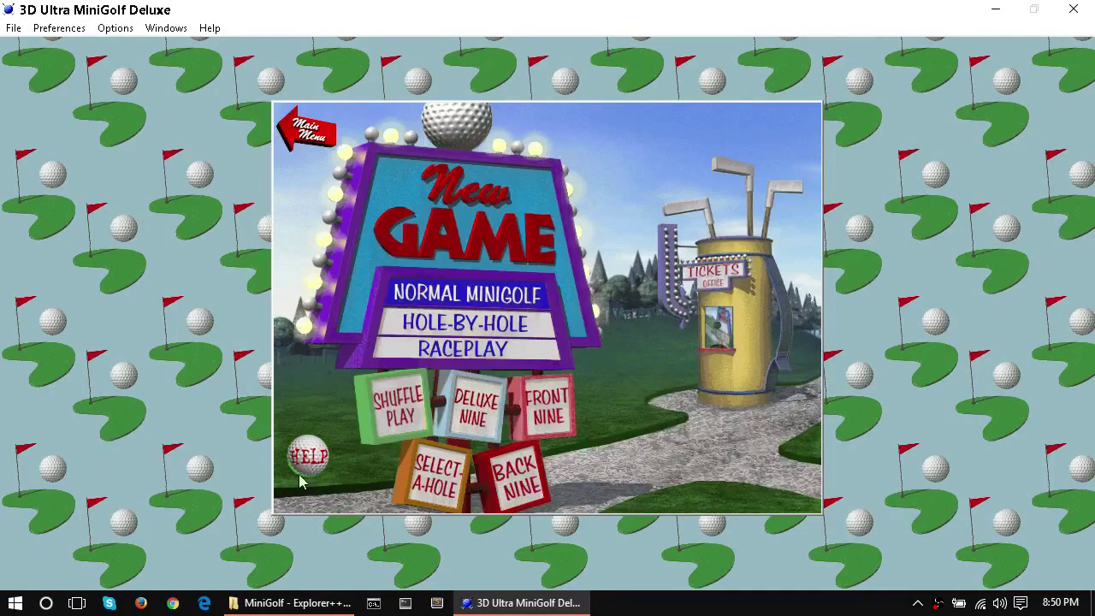
pyautogui.click(321, 144)
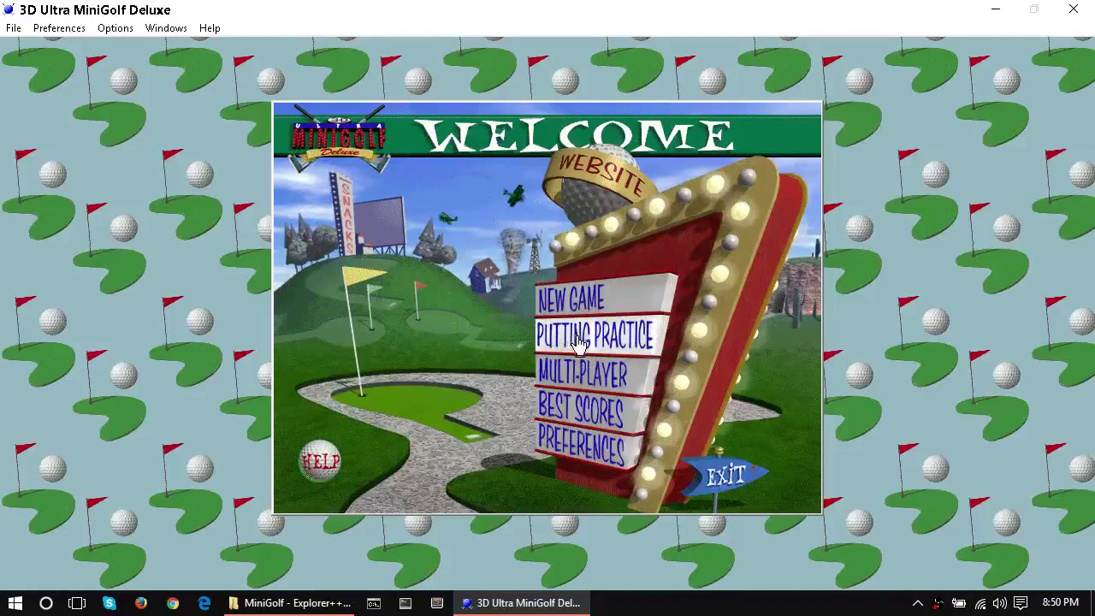
pyautogui.click(579, 347)
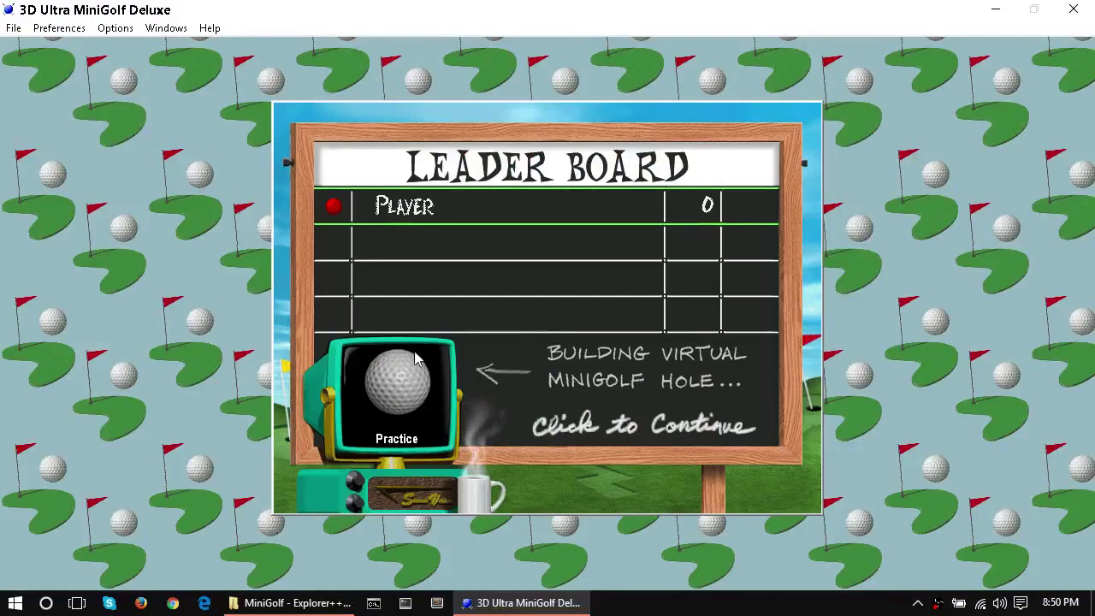
pyautogui.click(465, 299)
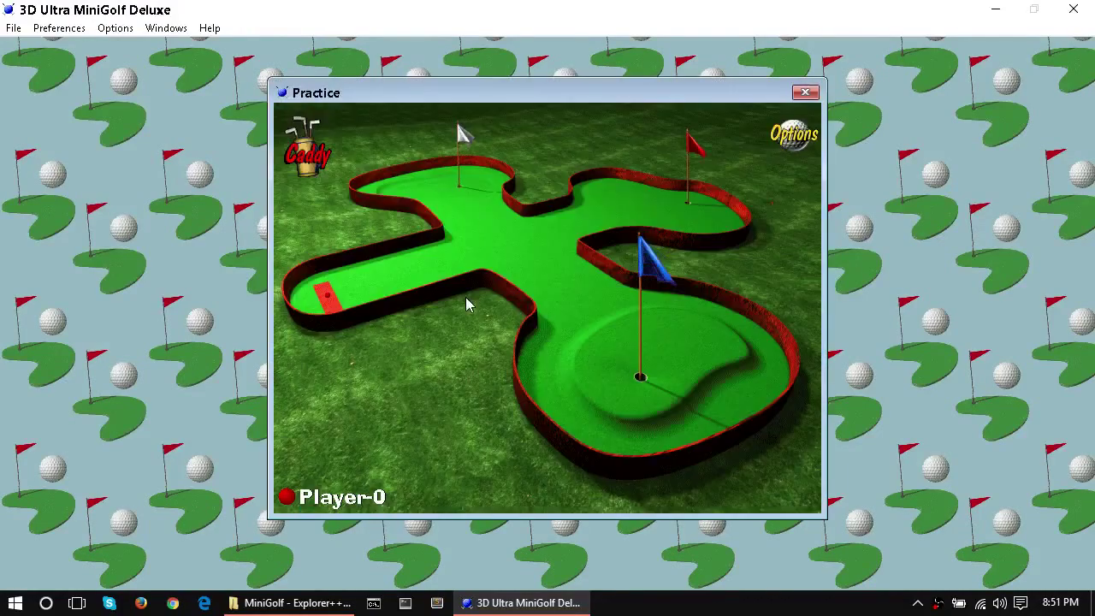
pyautogui.click(795, 141)
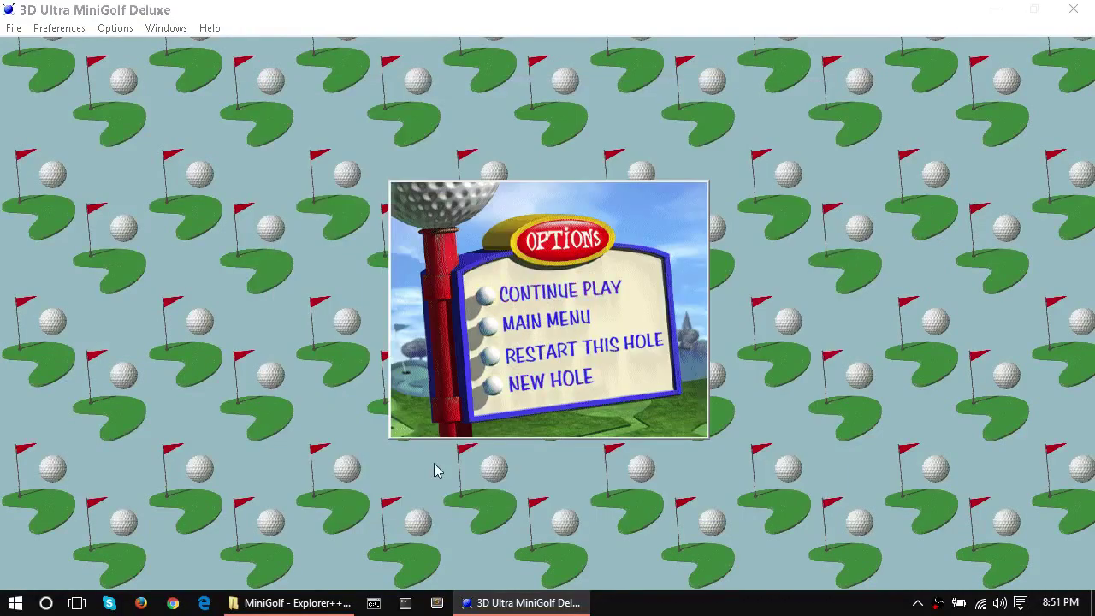
pyautogui.click(543, 323)
# Look over the Multi-Player screen, then exit MiniGolf via File > Exit, confirming YES
pyautogui.click(575, 377)
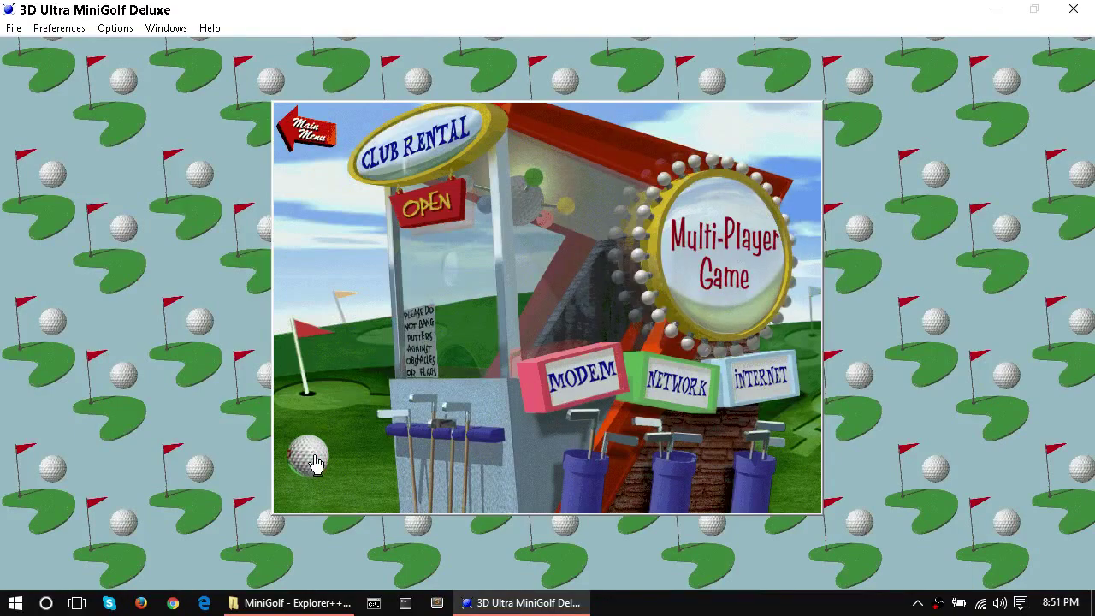
pyautogui.click(321, 145)
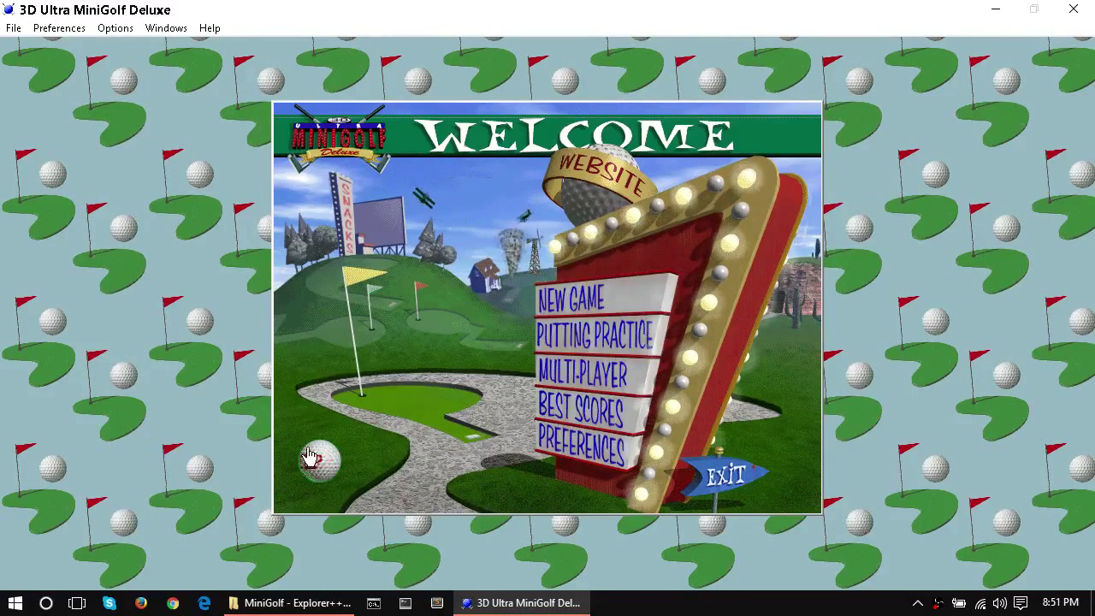
pyautogui.click(13, 28)
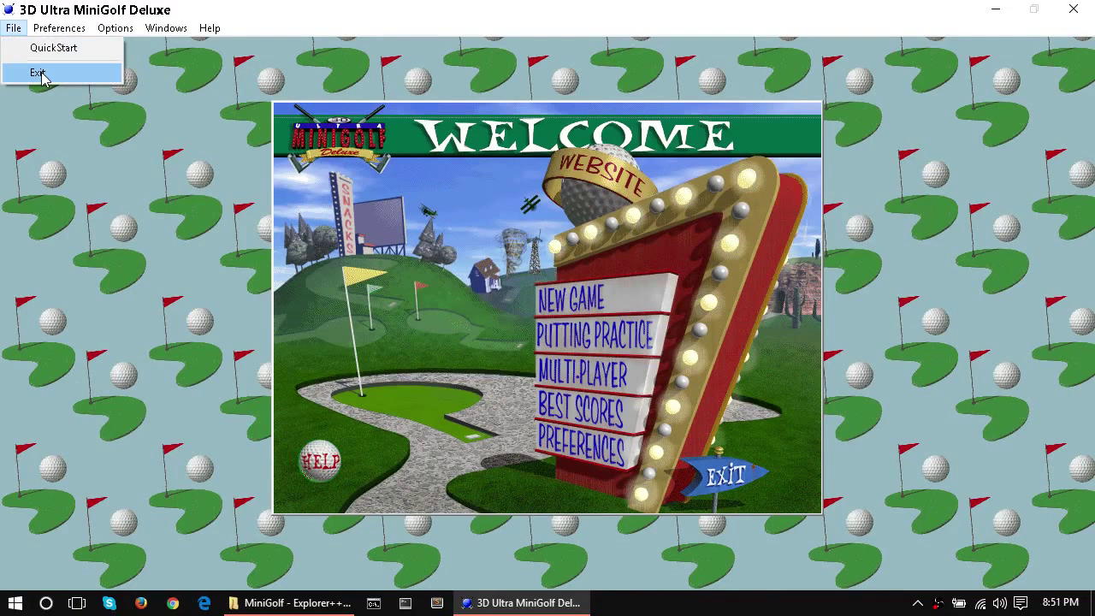
pyautogui.click(42, 76)
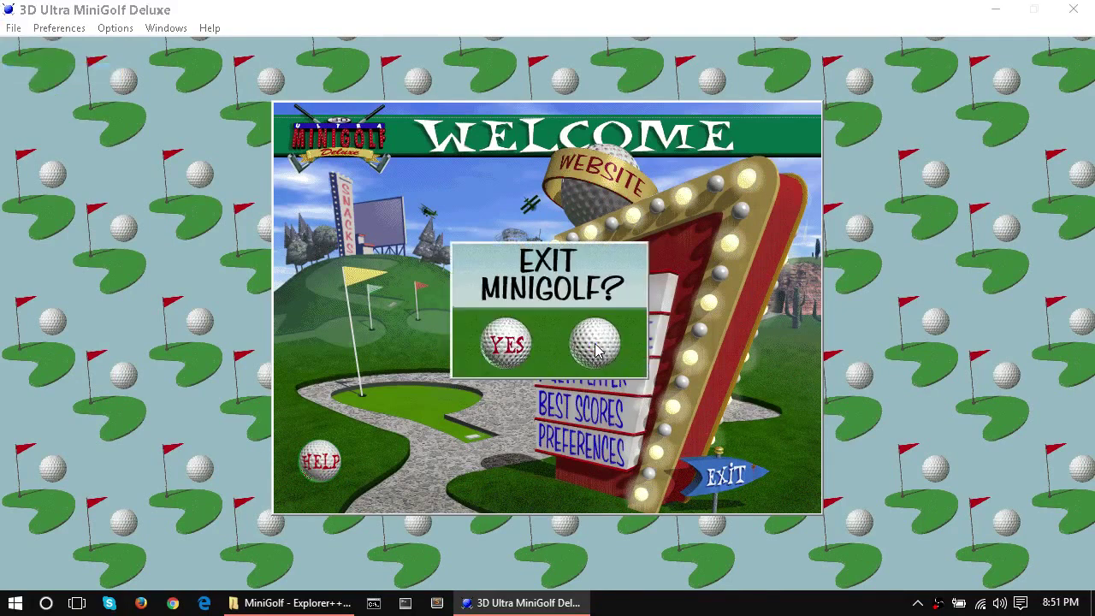
pyautogui.click(494, 350)
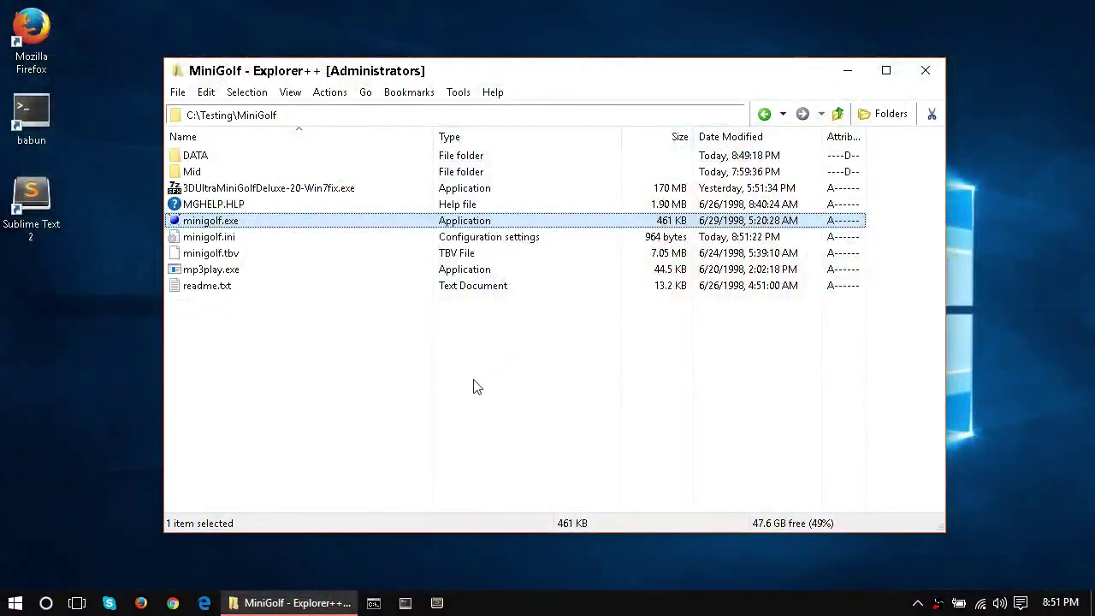